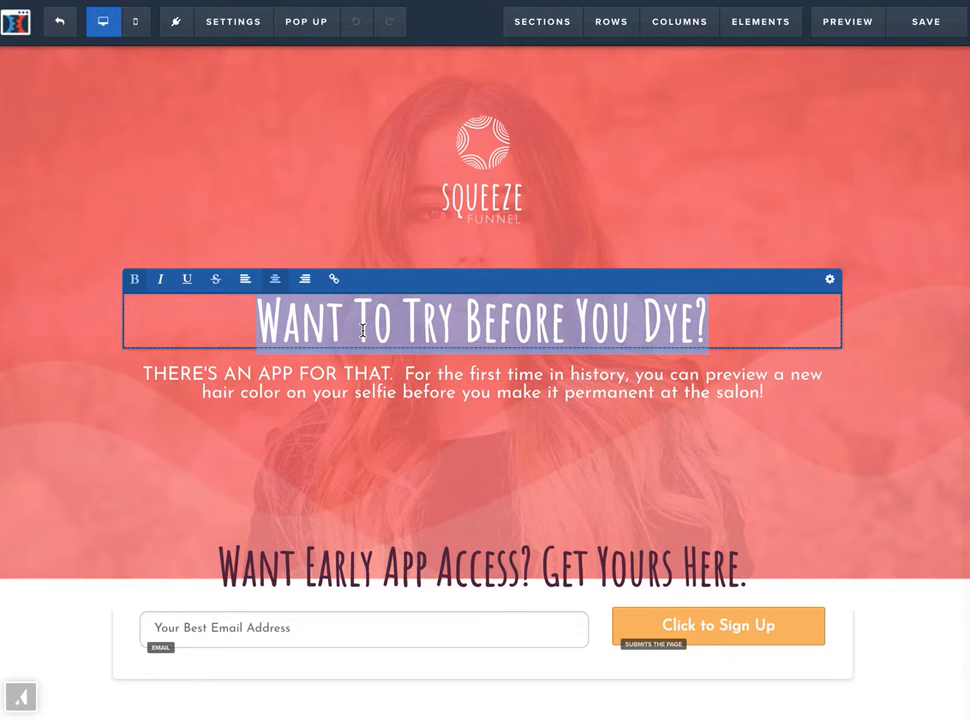
# - Replace the selected headline text with "WELCOME TO MY AMAZING FUNNEL!"
pyautogui.press('BackSpace')
pyautogui.write('WE')
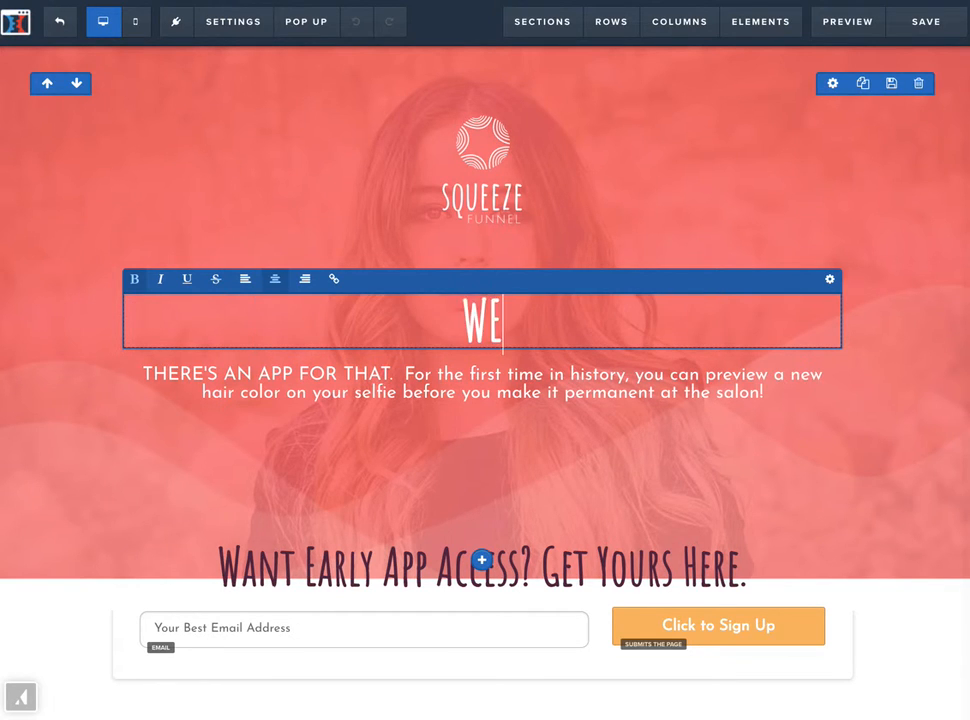
pyautogui.write('LCOME TO MY ')
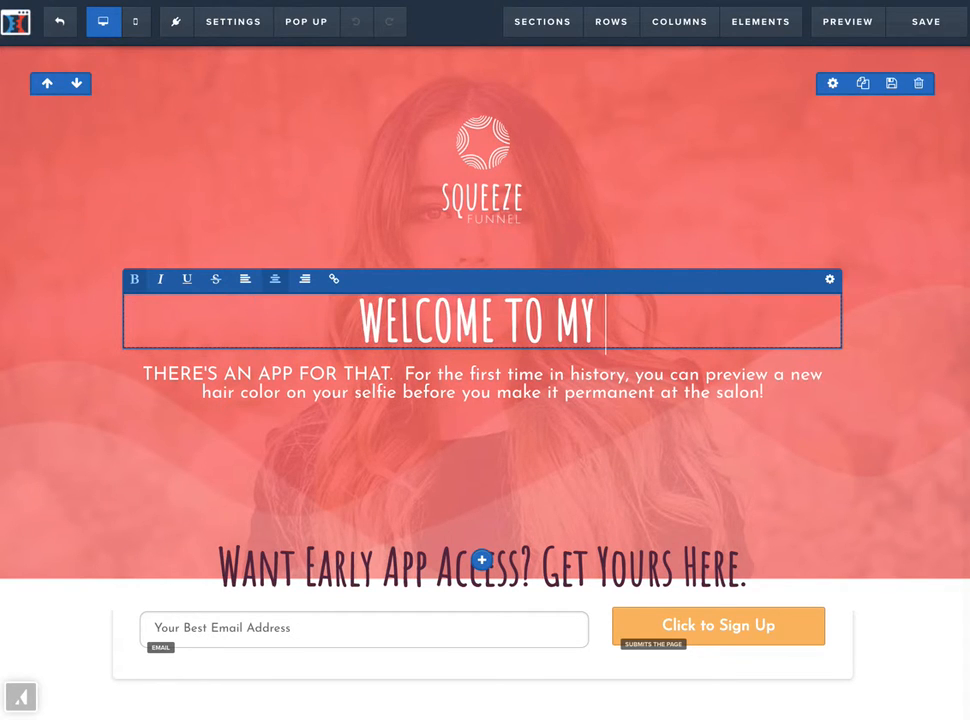
pyautogui.write('AMAZING SI')
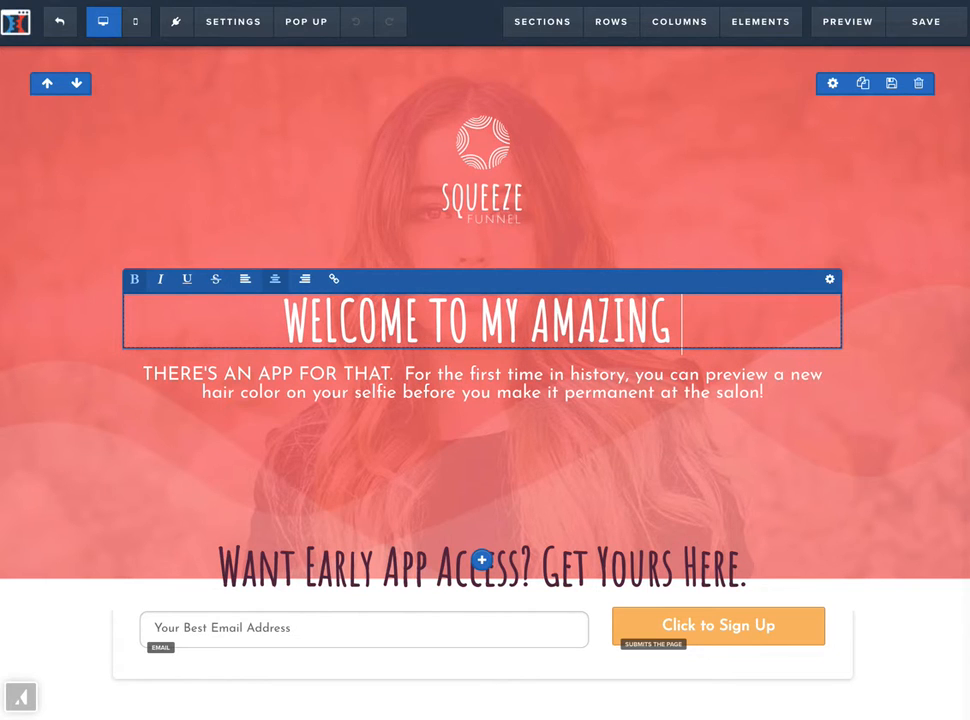
pyautogui.press('BackSpace')
pyautogui.press('BackSpace')
pyautogui.write('FUNNEL!')
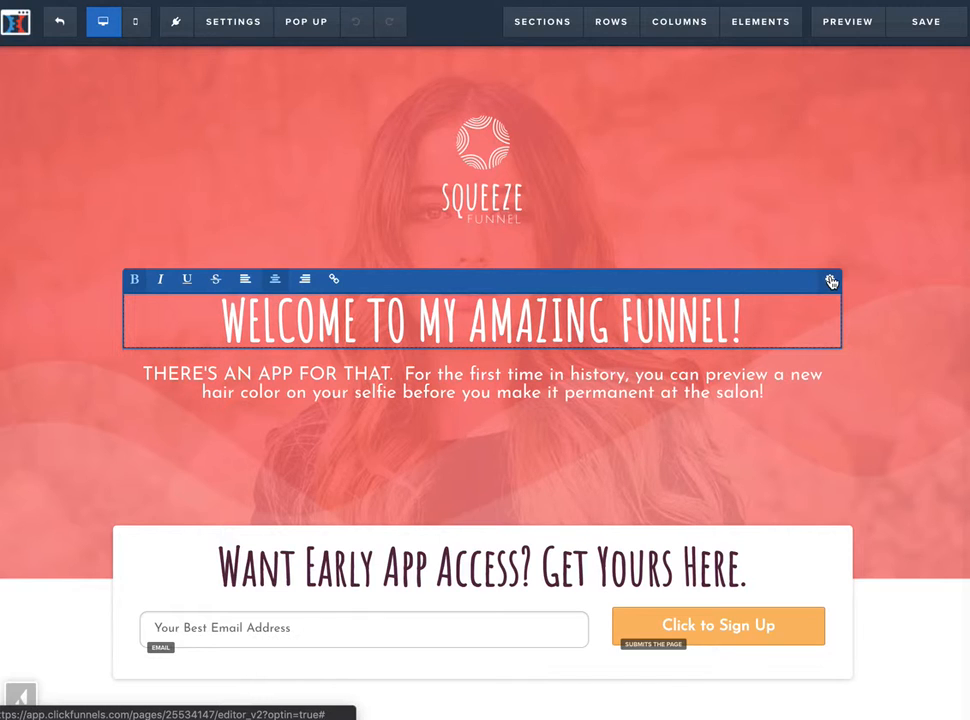
# - Set the headline's font family to Poppins and its font size to 40
pyautogui.click(831, 281)
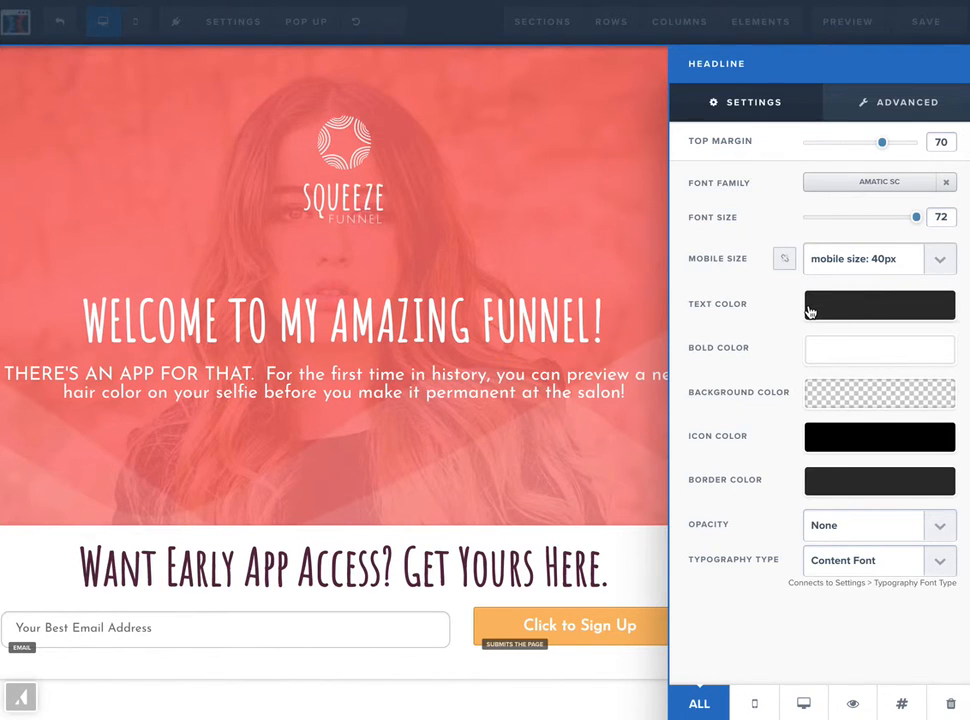
pyautogui.click(853, 182)
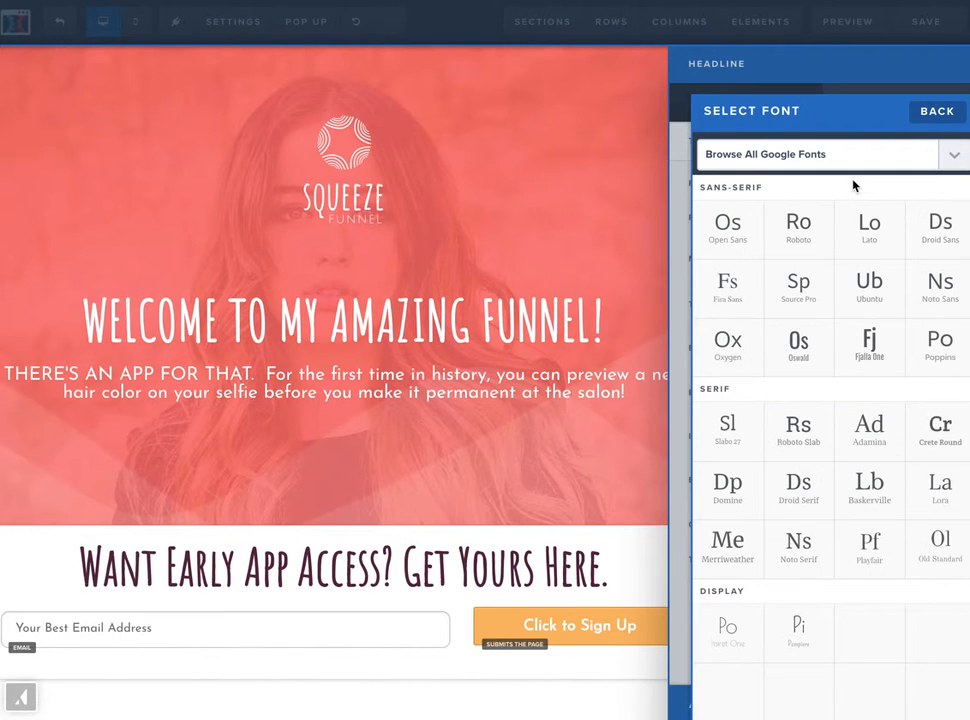
pyautogui.click(938, 350)
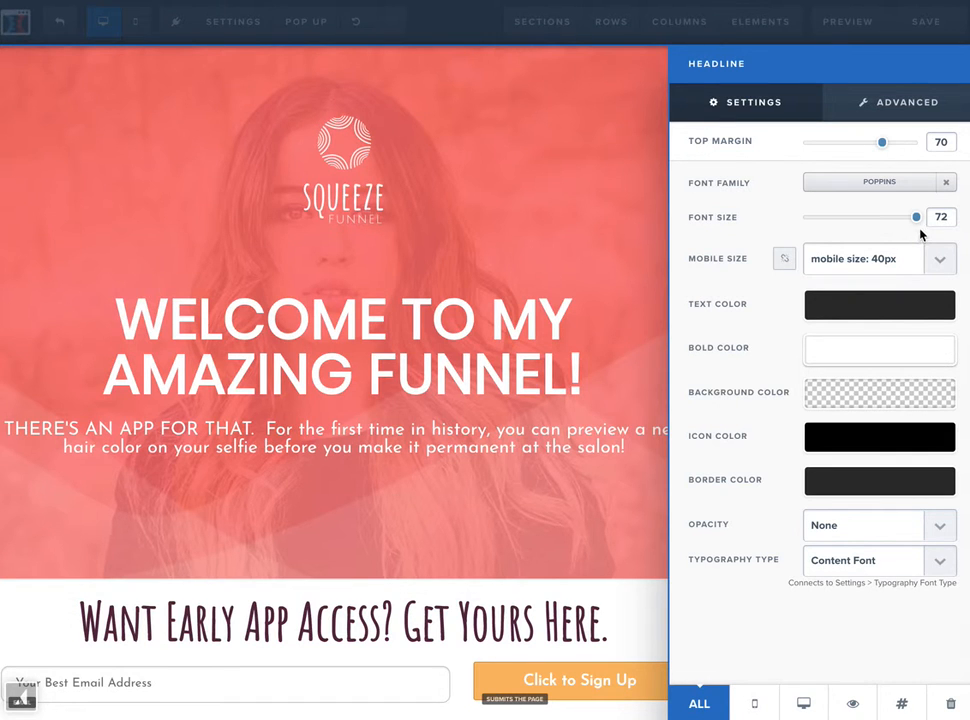
pyautogui.moveTo(916, 218); pyautogui.dragTo(861, 226)
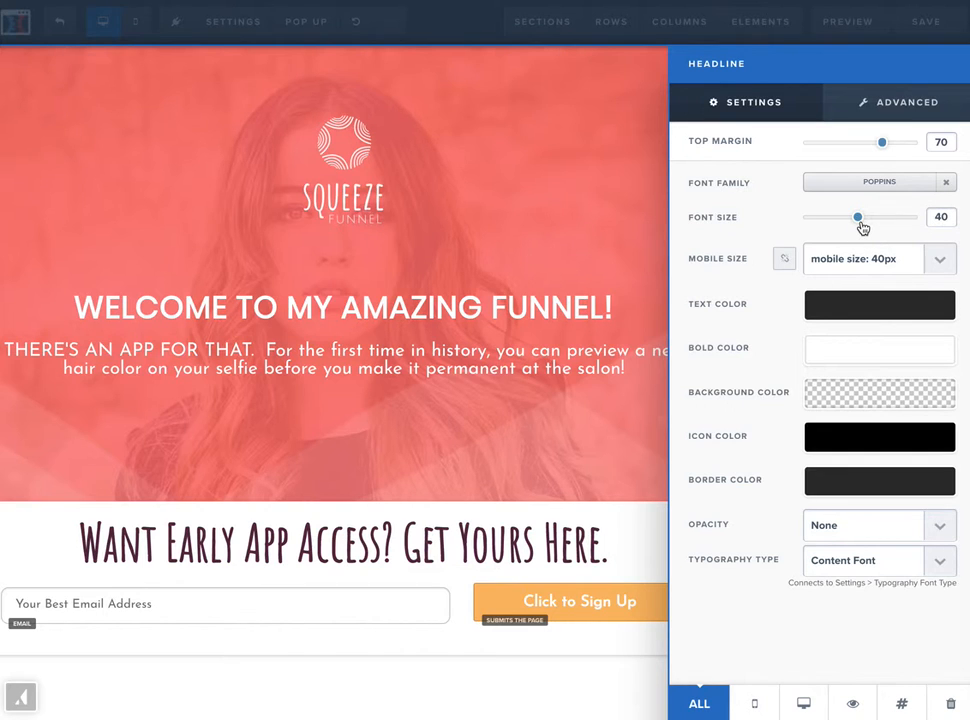
# - Set the headline's bold color to blue #0075b2 and save the page
pyautogui.click(820, 356)
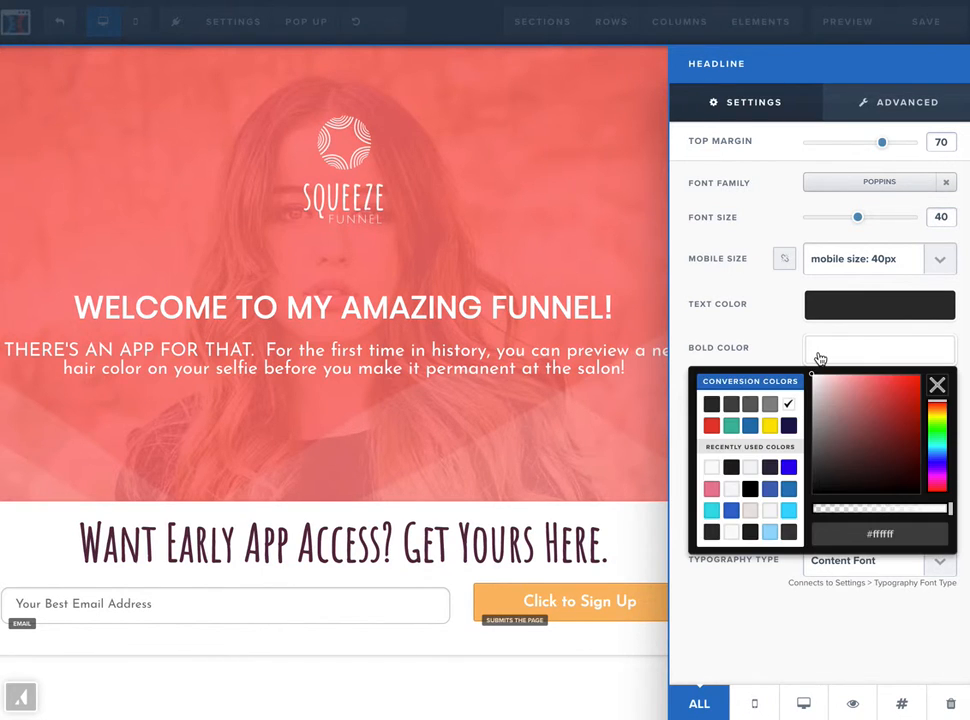
pyautogui.click(750, 427)
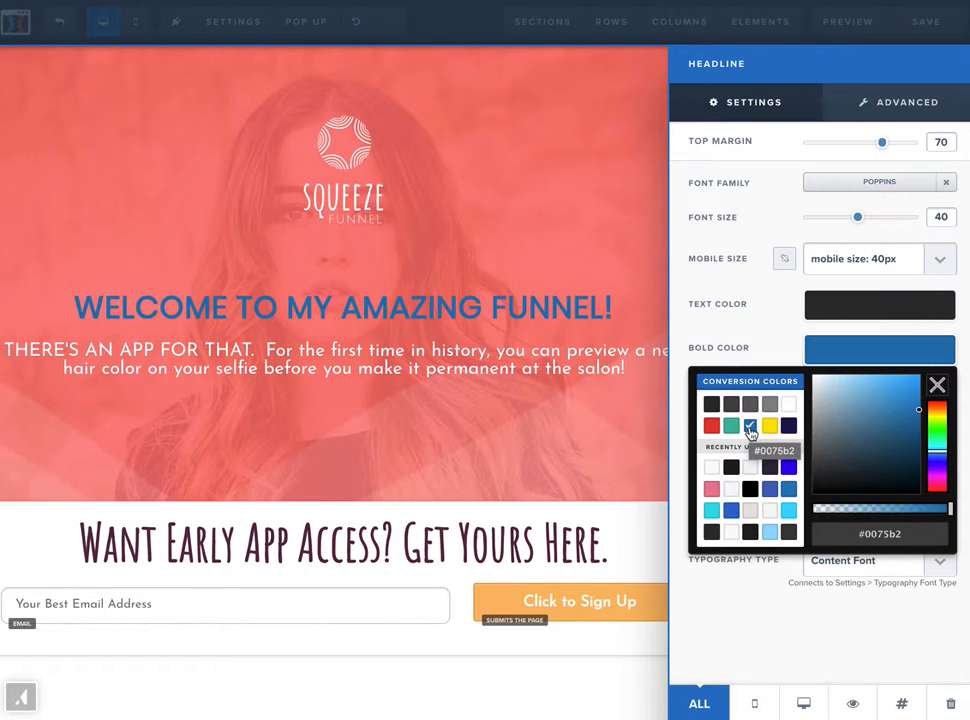
pyautogui.click(567, 170)
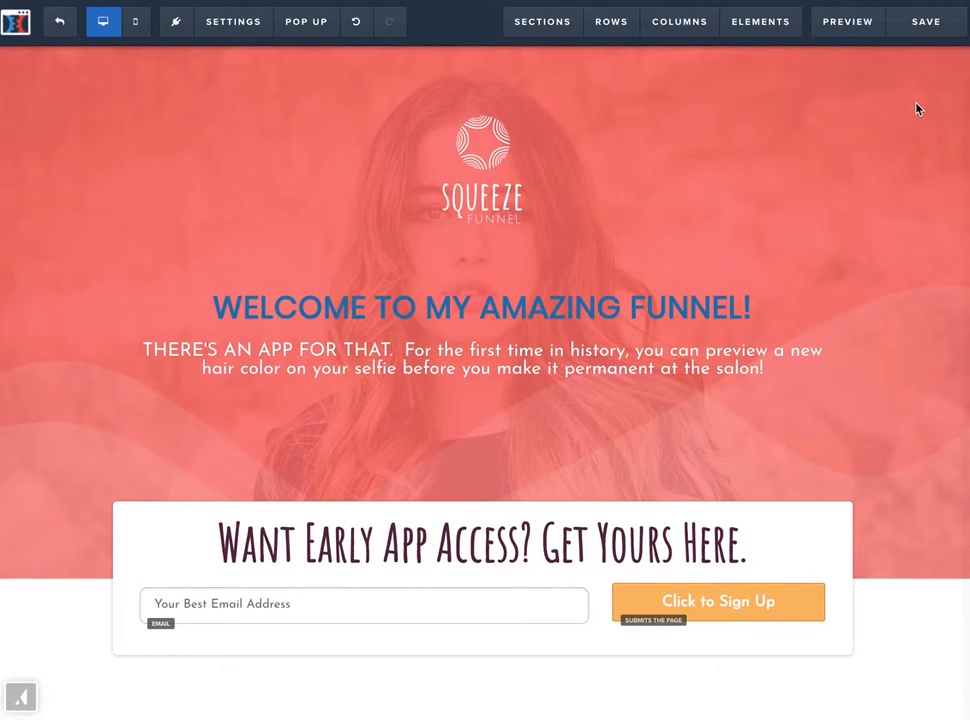
pyautogui.click(908, 27)
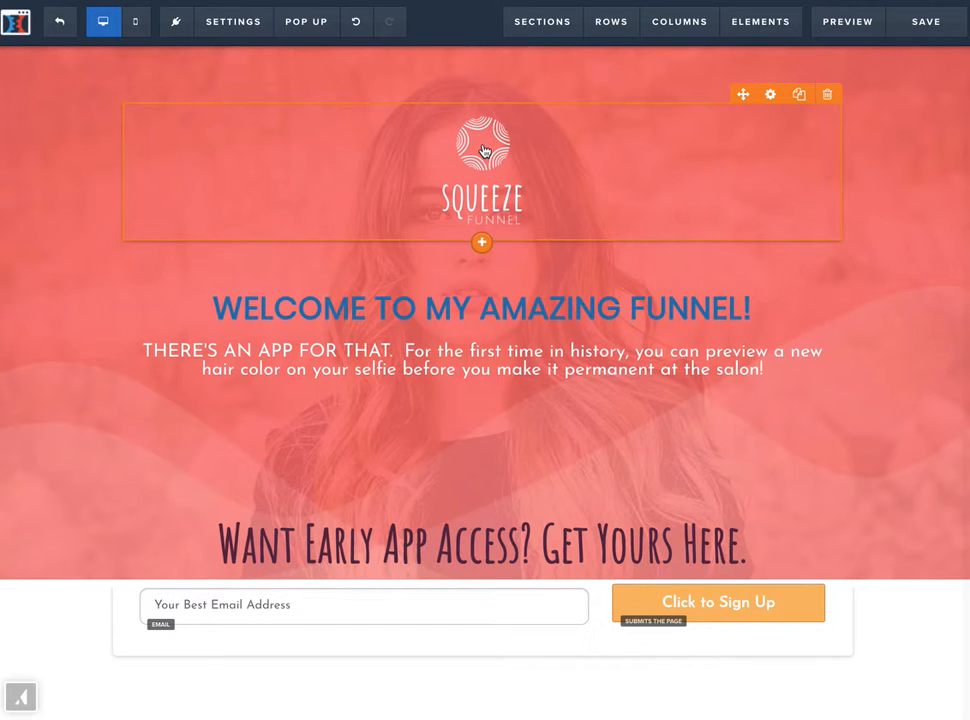
# - Move the Squeeze Funnel logo between the welcome headline and the paragraph beneath it
pyautogui.moveTo(483, 151); pyautogui.dragTo(494, 342)
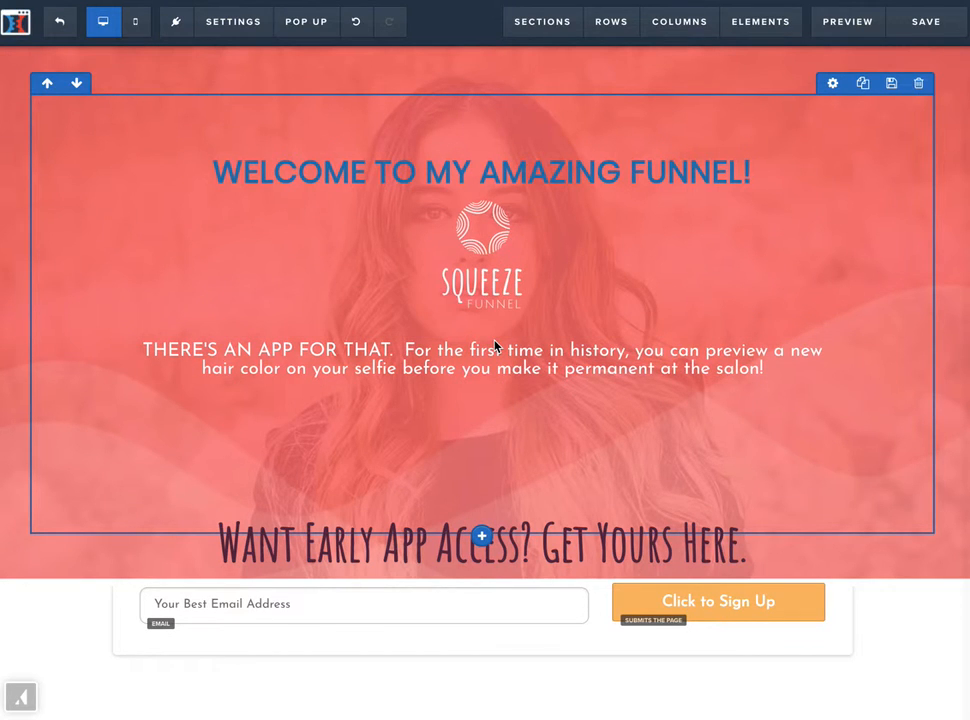
pyautogui.click(482, 251)
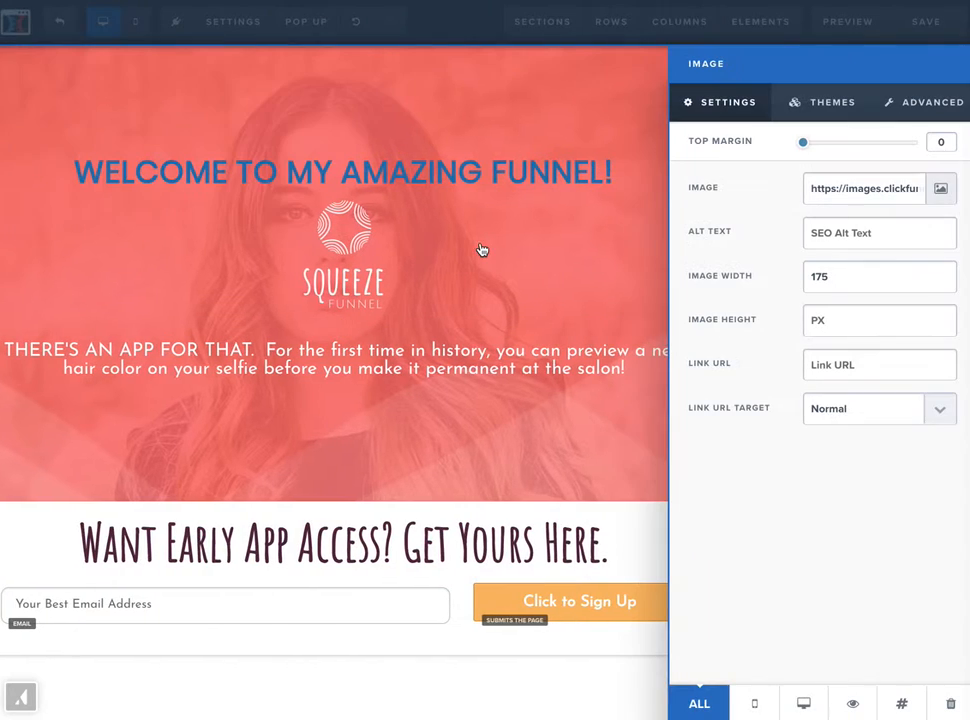
pyautogui.click(16, 193)
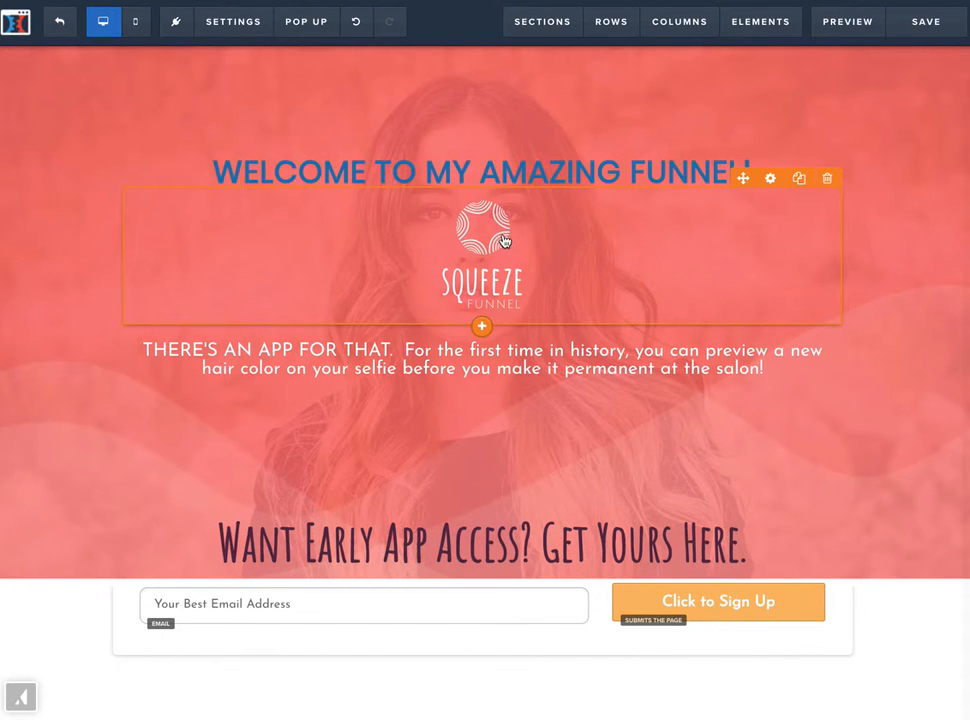
# - Replace the Squeeze Funnel logo with the blue checkmark from the Misc stock images
pyautogui.click(771, 180)
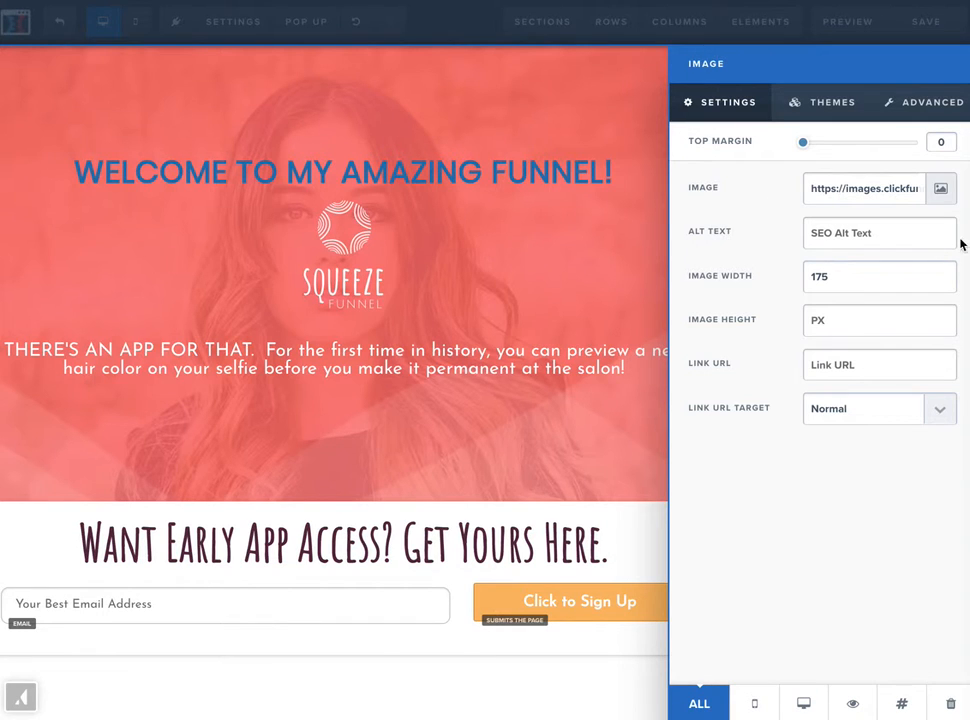
pyautogui.click(941, 190)
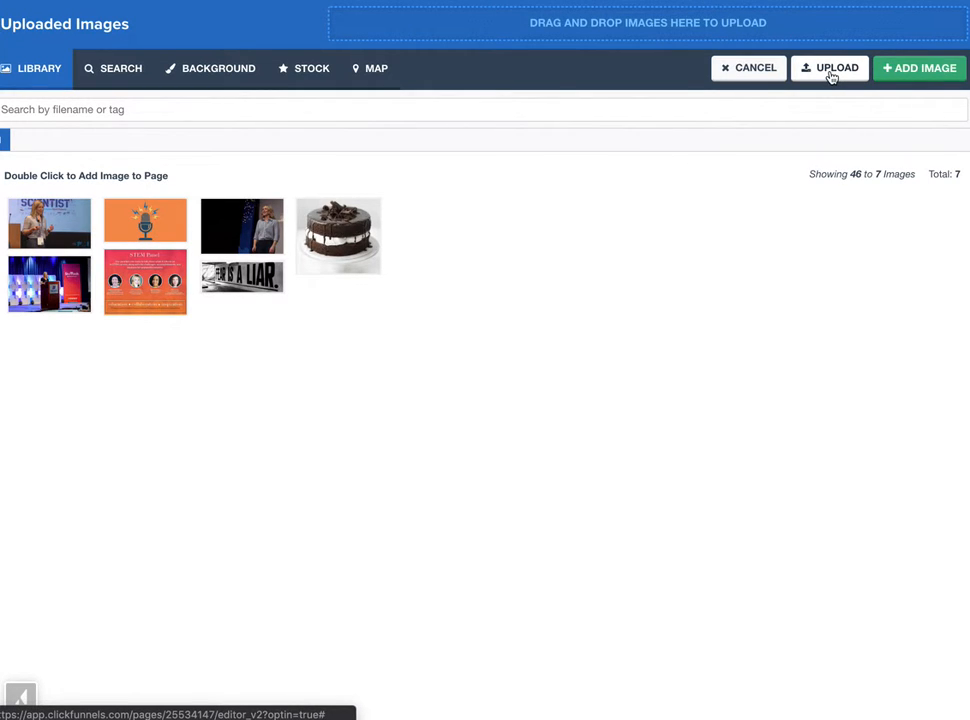
pyautogui.click(295, 72)
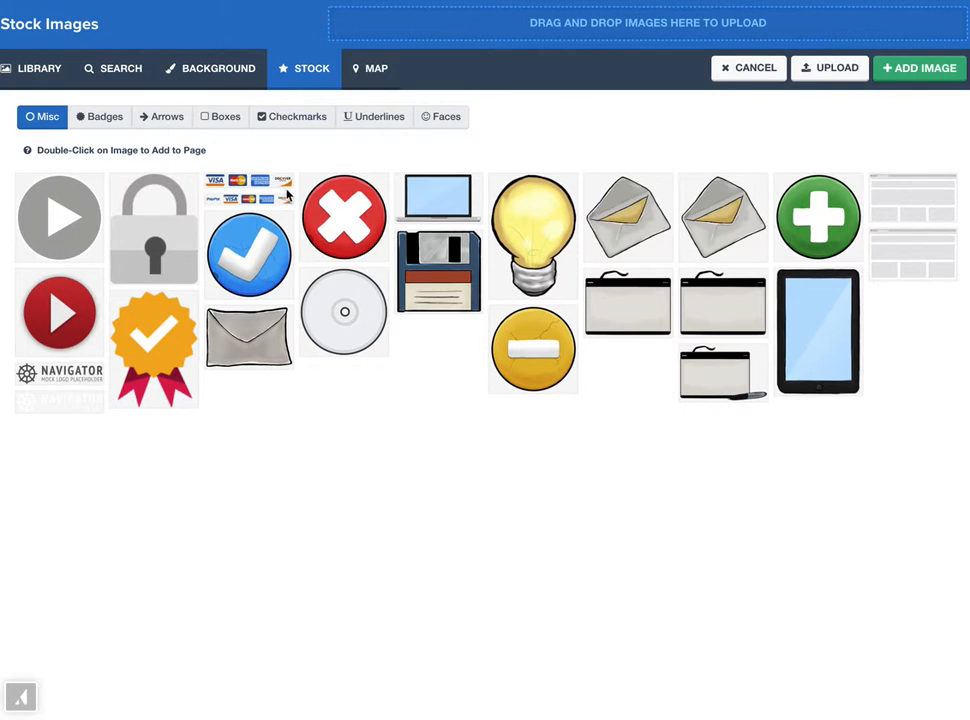
pyautogui.click(257, 277)
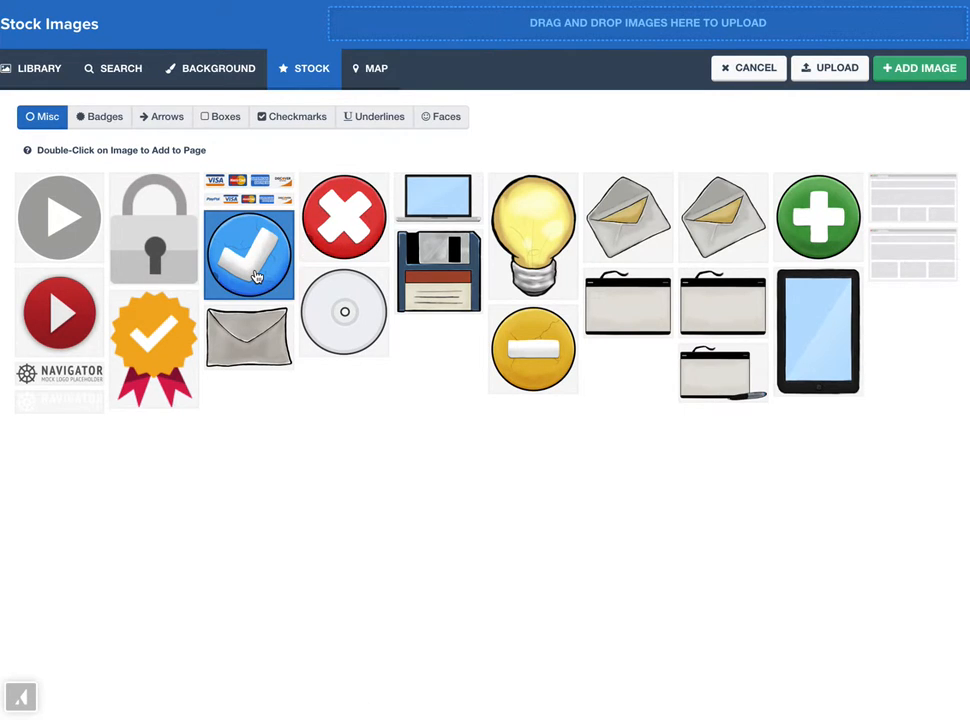
pyautogui.click(910, 70)
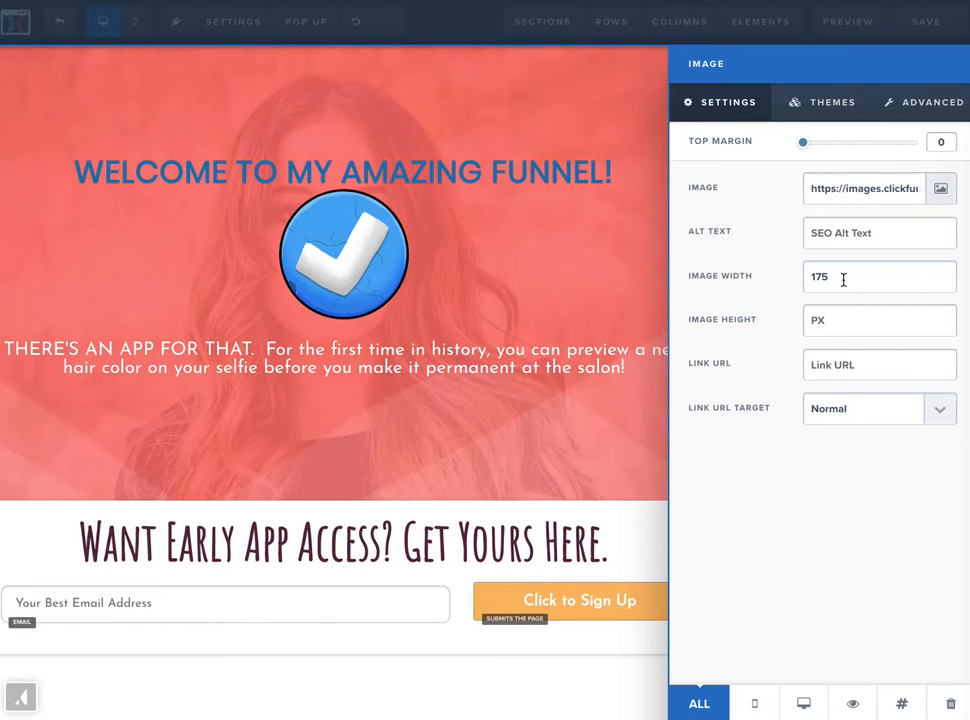
# - Set the checkmark image's width to 200 and review its advanced style options
pyautogui.click(843, 280)
pyautogui.press('BackSpace')
pyautogui.press('BackSpace')
pyautogui.press('BackSpace')
pyautogui.write('200')
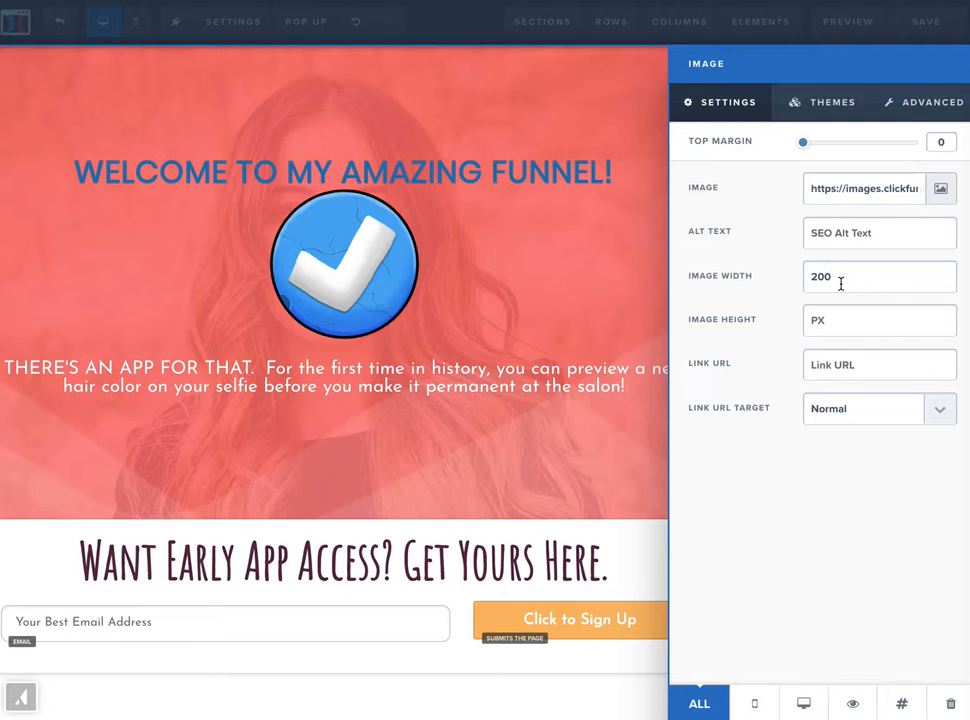
pyautogui.click(909, 105)
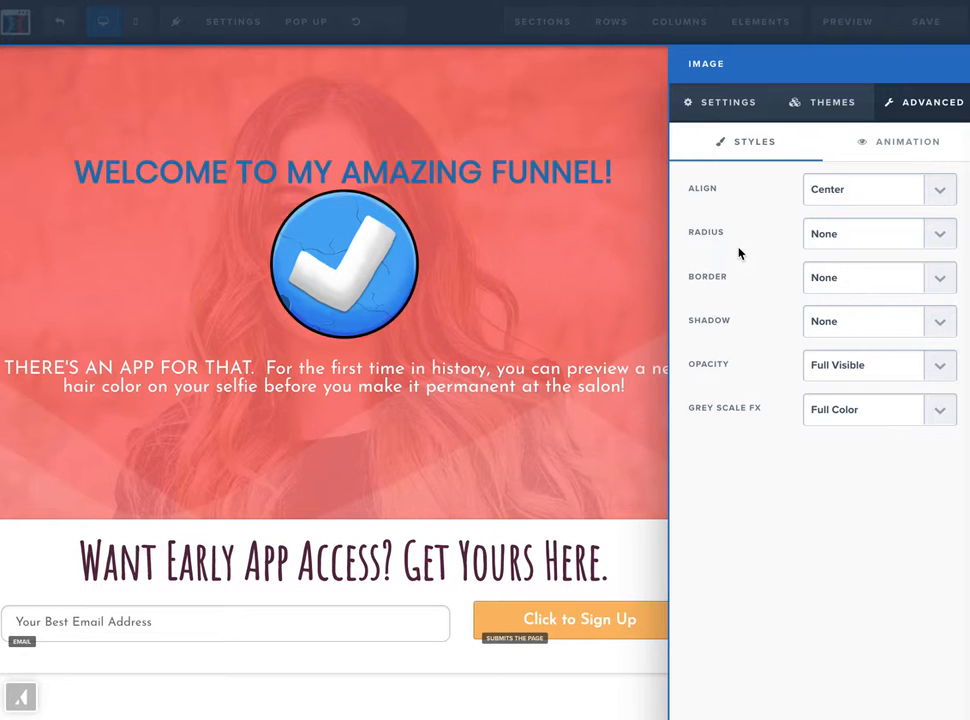
pyautogui.click(561, 105)
# - Undo the checkmark image's width change and the logo replacement
pyautogui.click(357, 24)
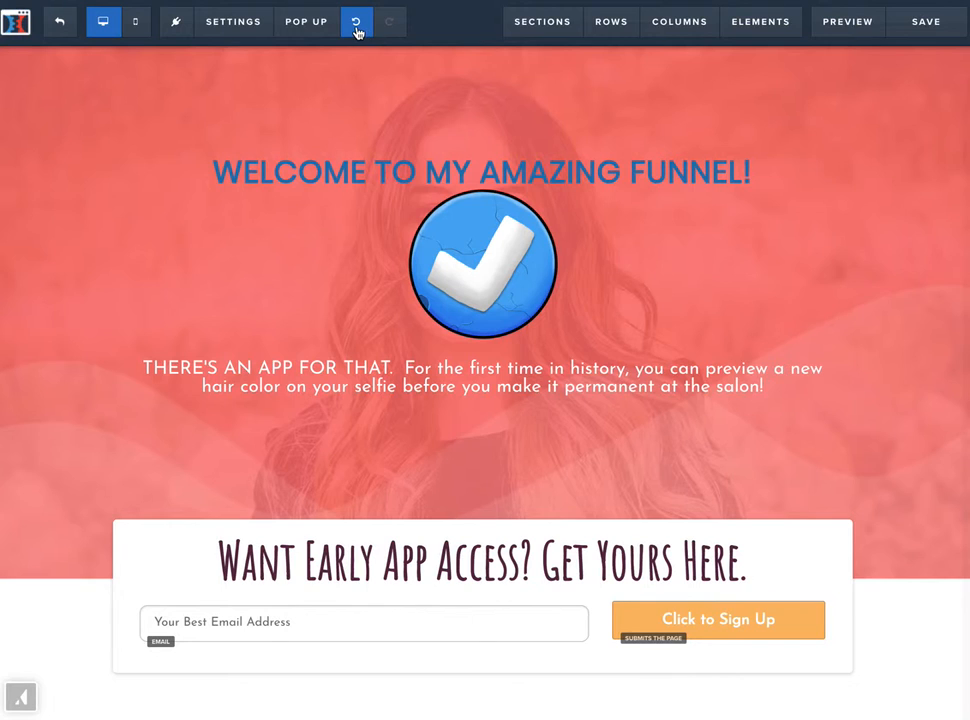
pyautogui.click(357, 24)
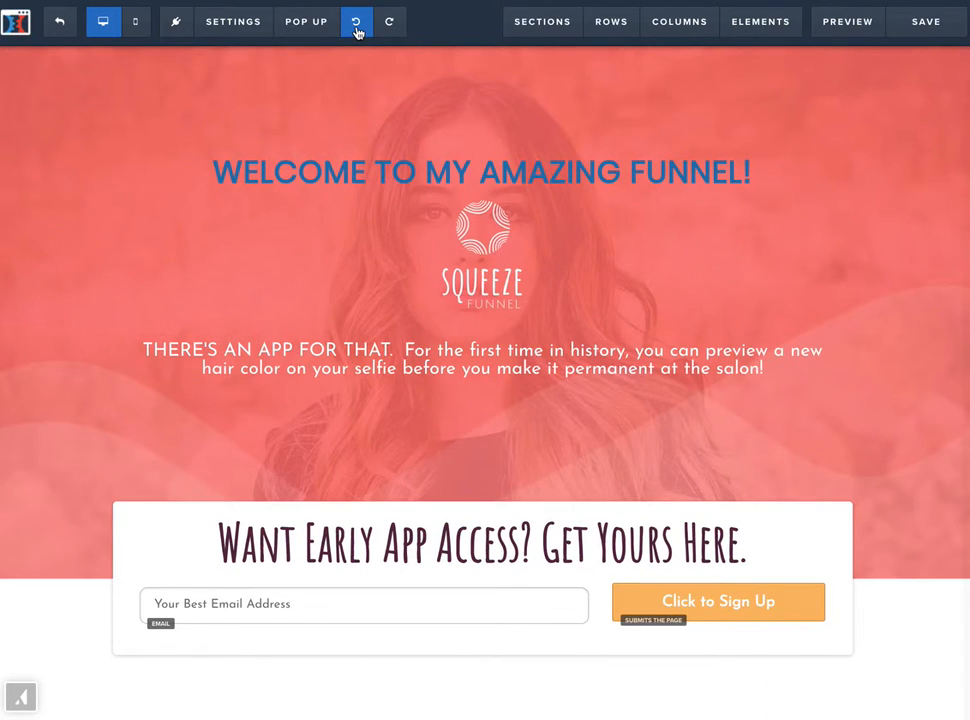
pyautogui.click(357, 24)
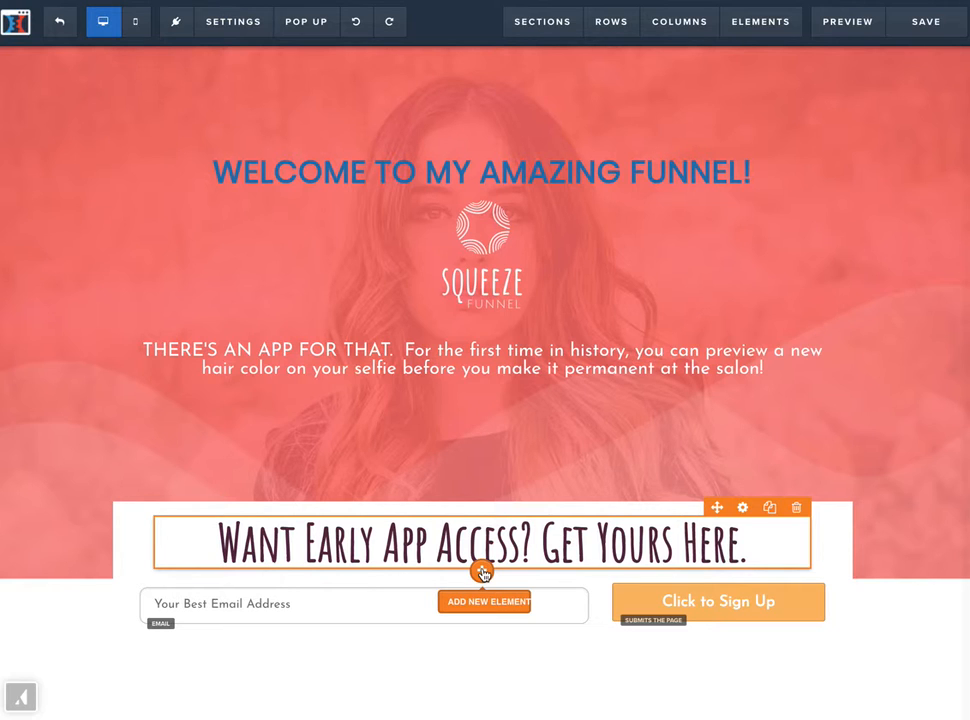
# - Add a Video element directly below the "Want Early App Access? Get Yours Here." headline
pyautogui.click(483, 573)
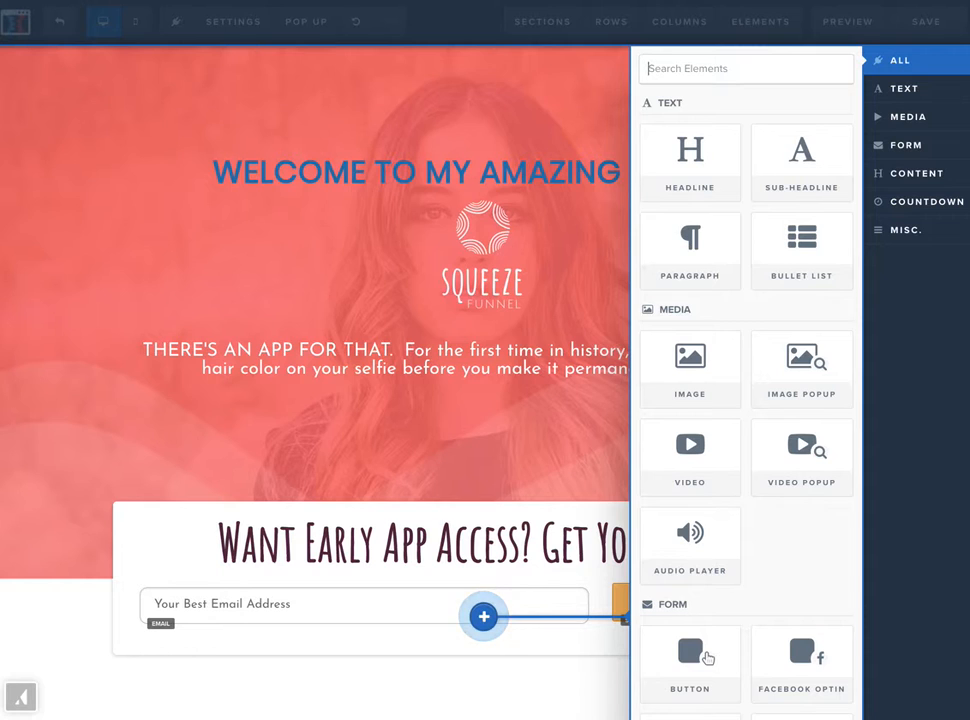
pyautogui.click(694, 451)
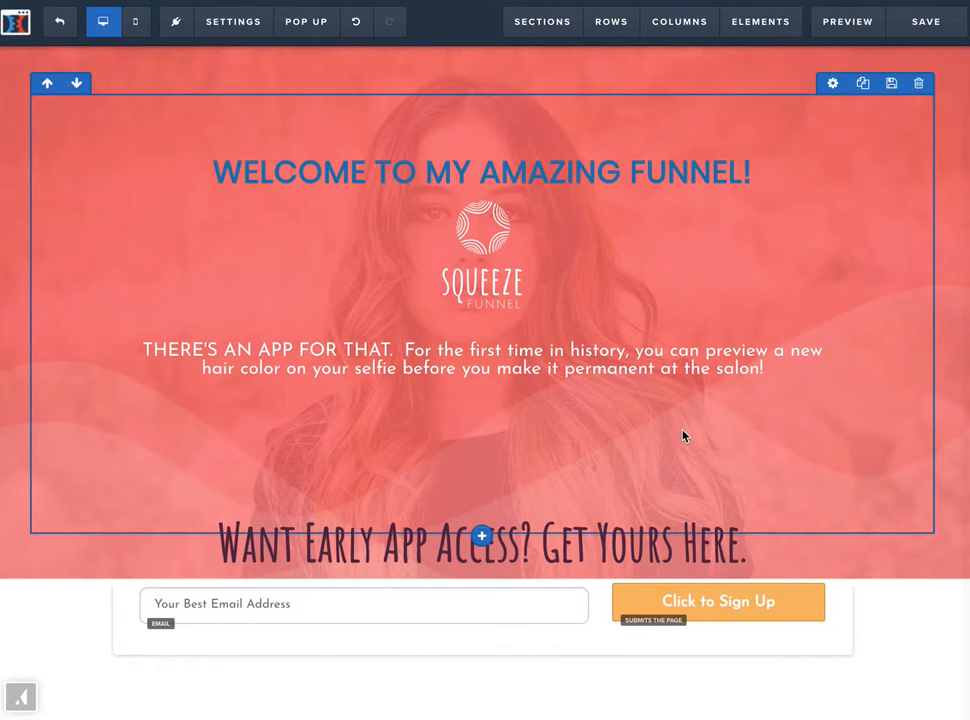
pyautogui.scroll(-2, 554, 526)
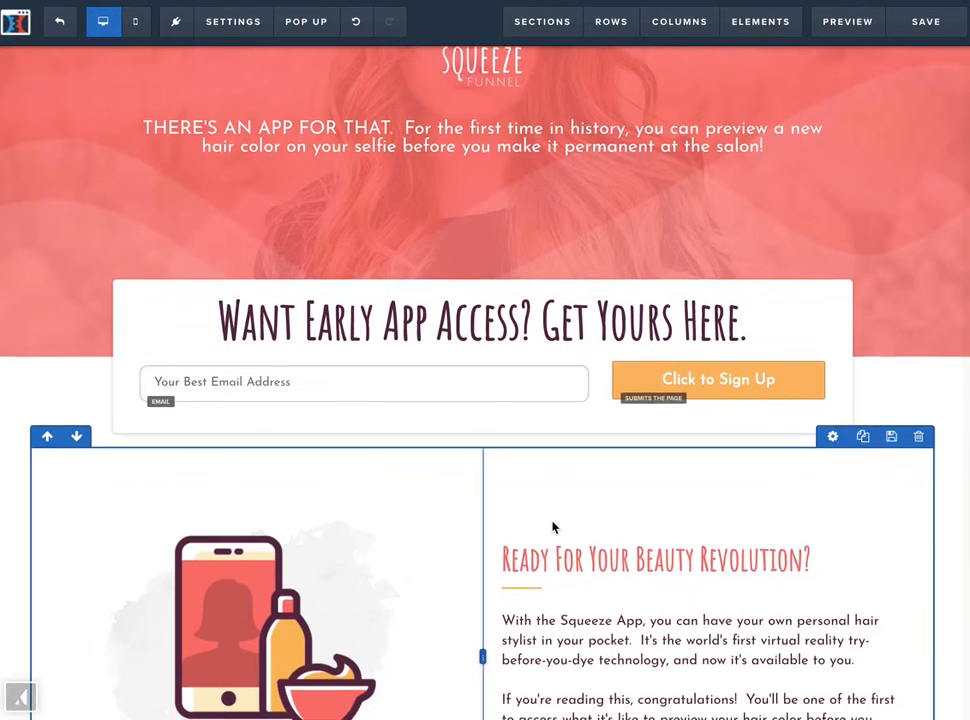
pyautogui.scroll(-2, 554, 526)
pyautogui.scroll(1, 481, 152)
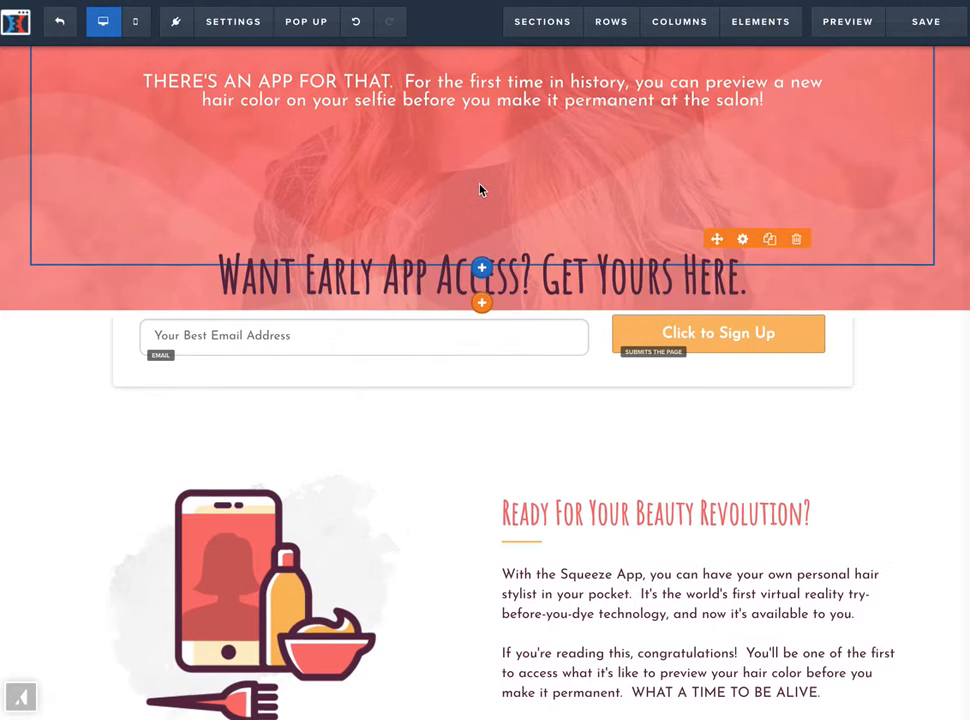
pyautogui.click(481, 305)
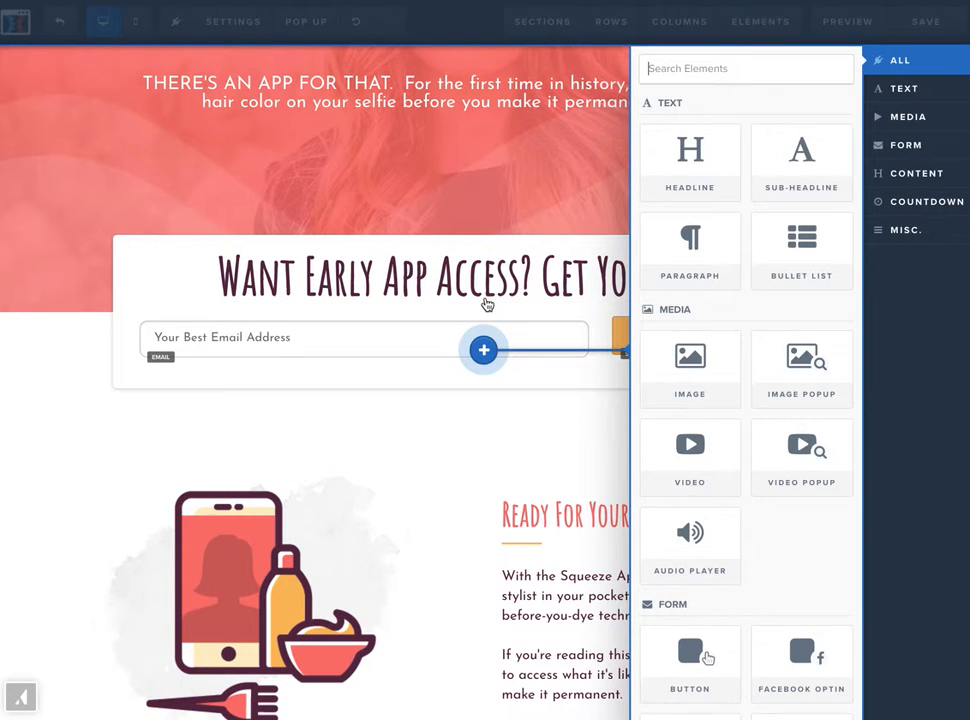
pyautogui.click(697, 459)
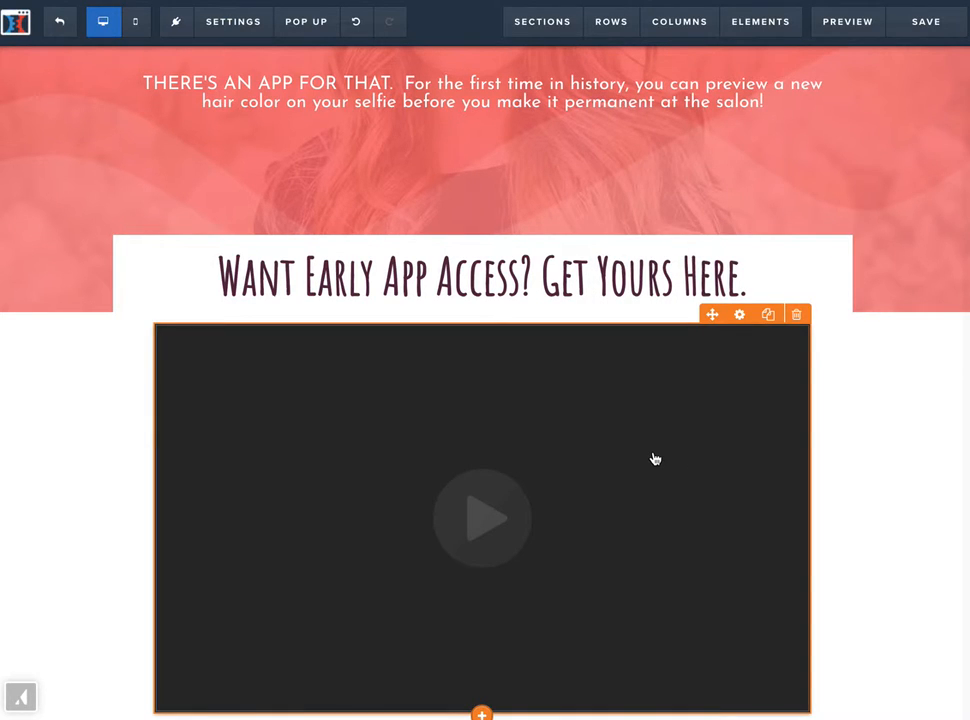
pyautogui.scroll(-1, 655, 459)
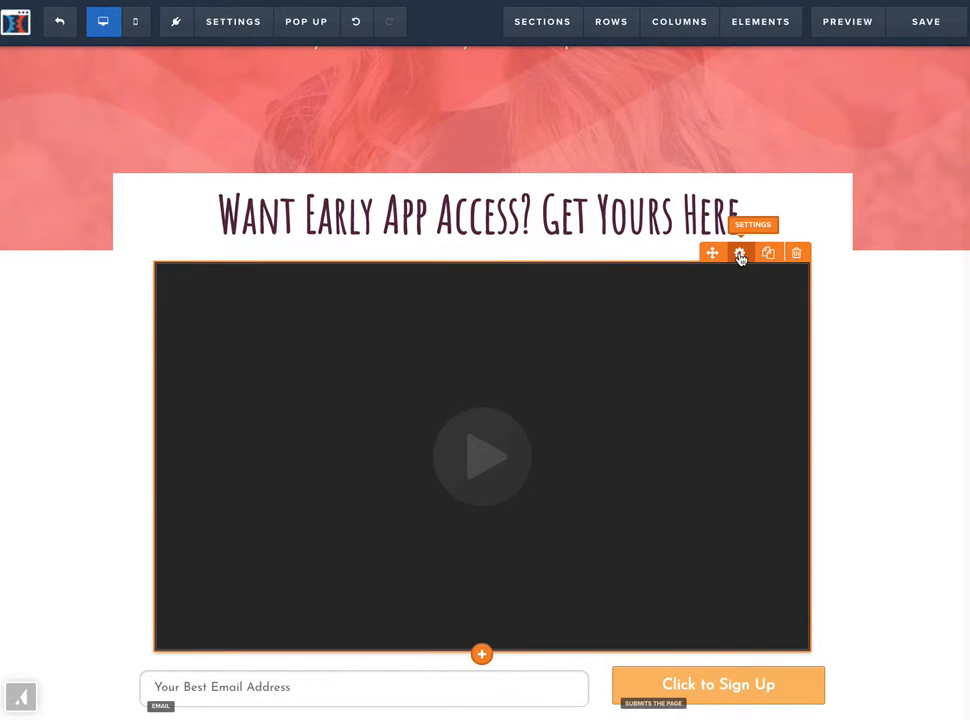
pyautogui.click(740, 254)
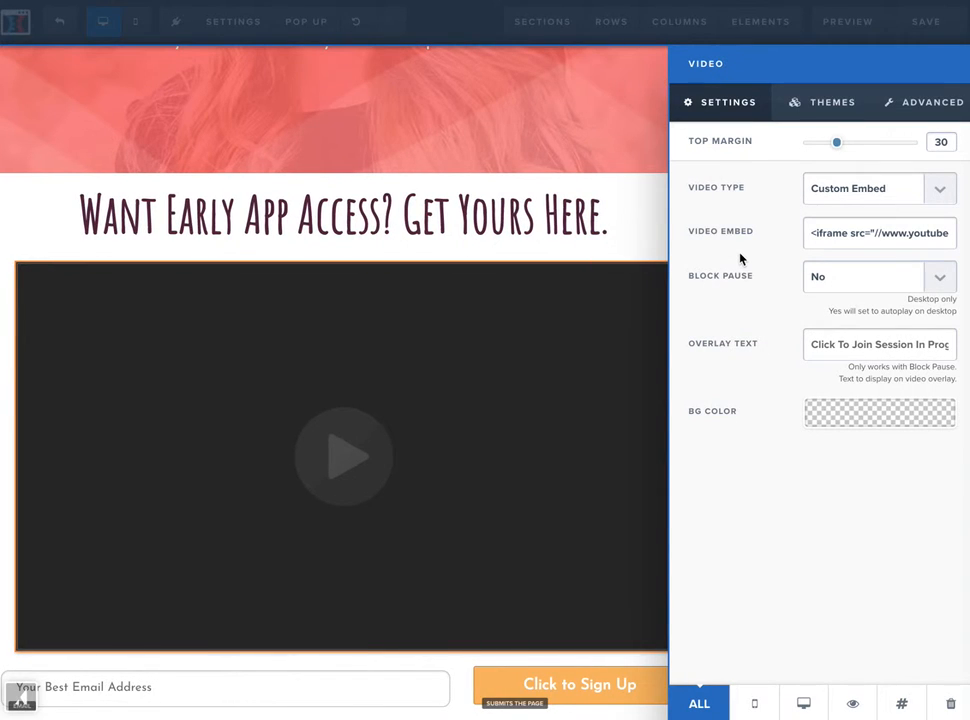
pyautogui.click(935, 193)
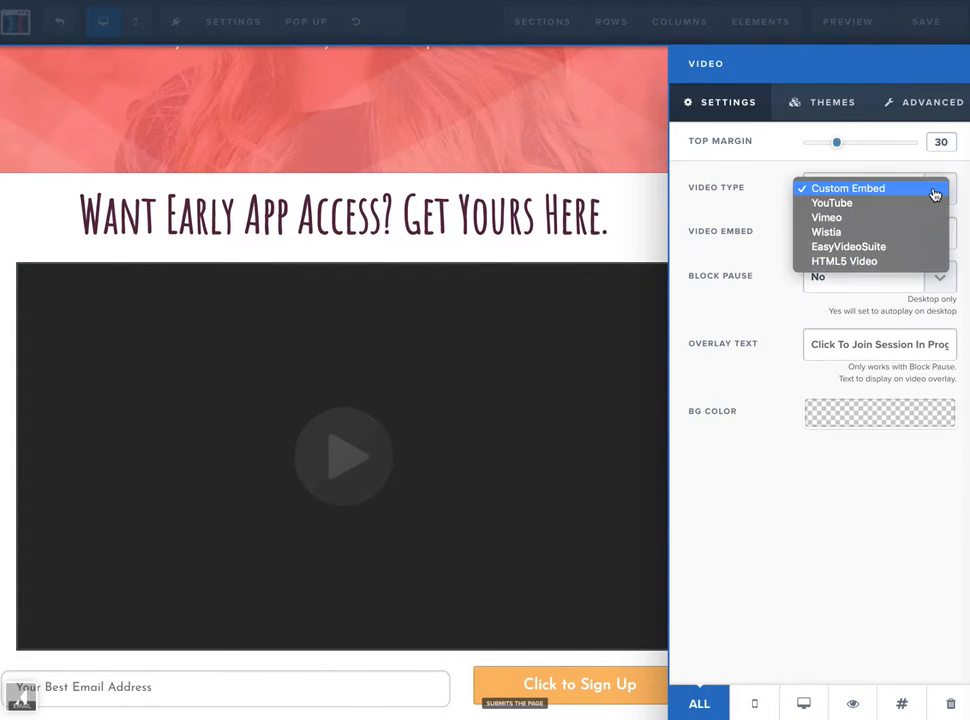
pyautogui.click(854, 208)
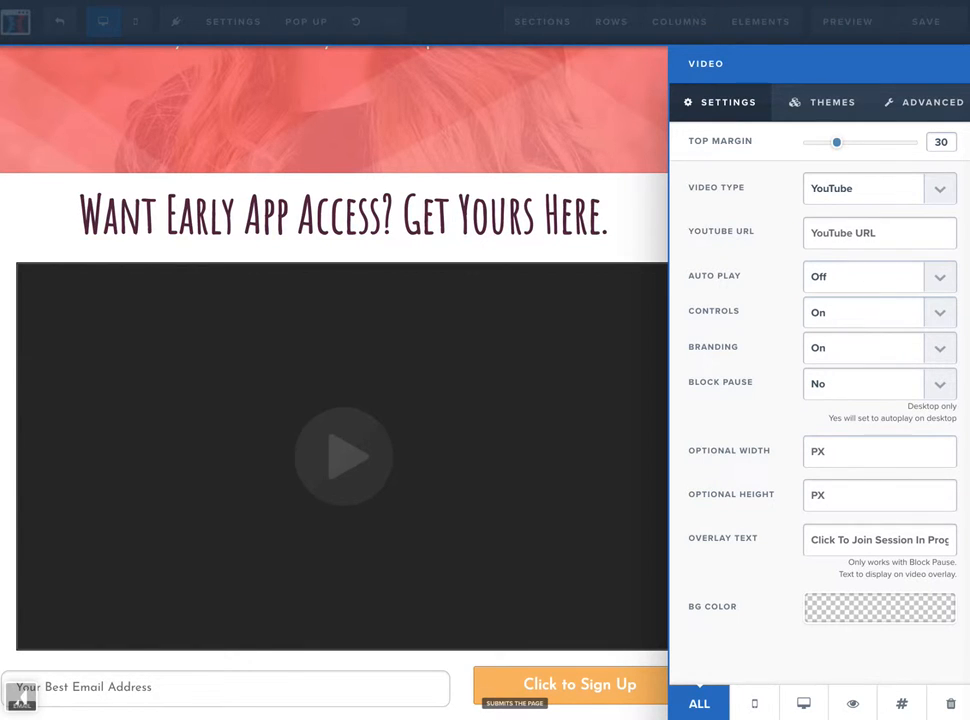
pyautogui.click(814, 234)
pyautogui.write('https://www.youtube.co')
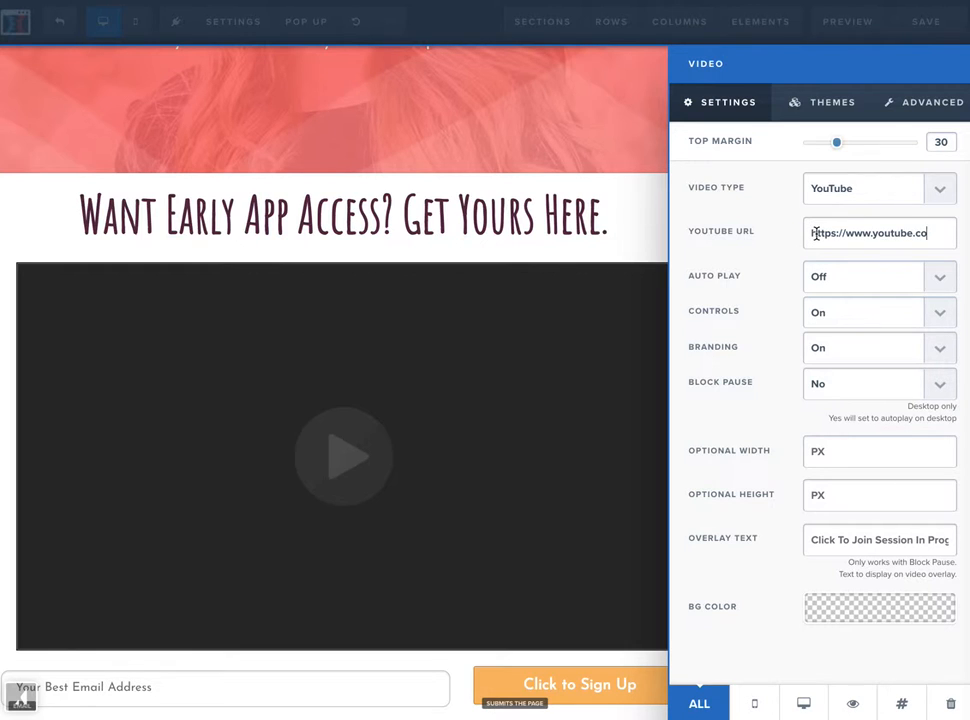
pyautogui.write('m')
pyautogui.click(573, 129)
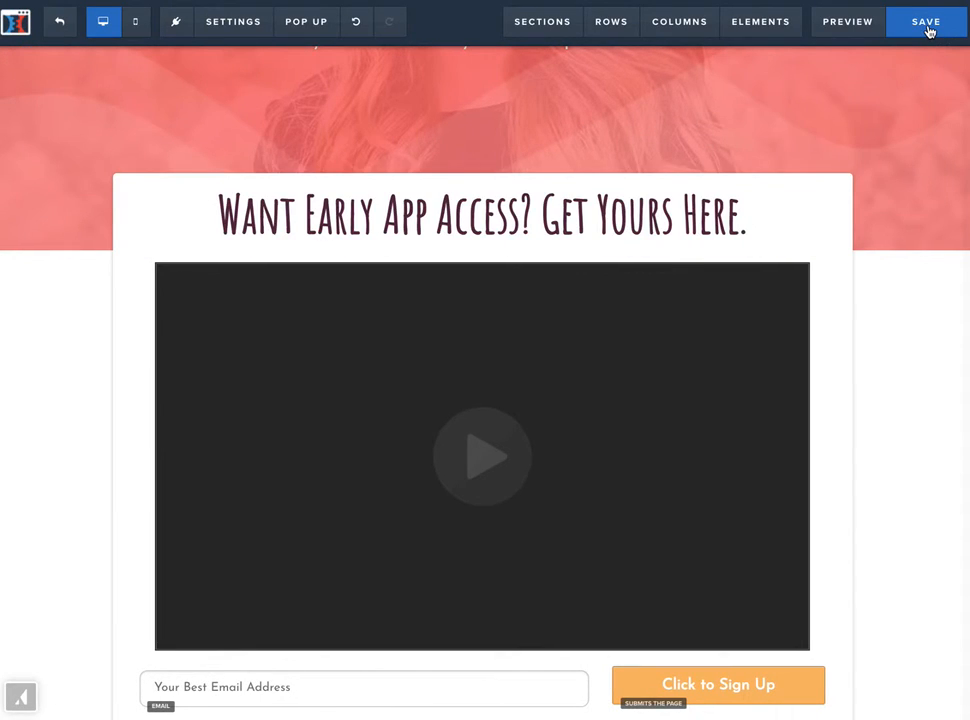
# - Save the page and exit the page editor
pyautogui.click(926, 25)
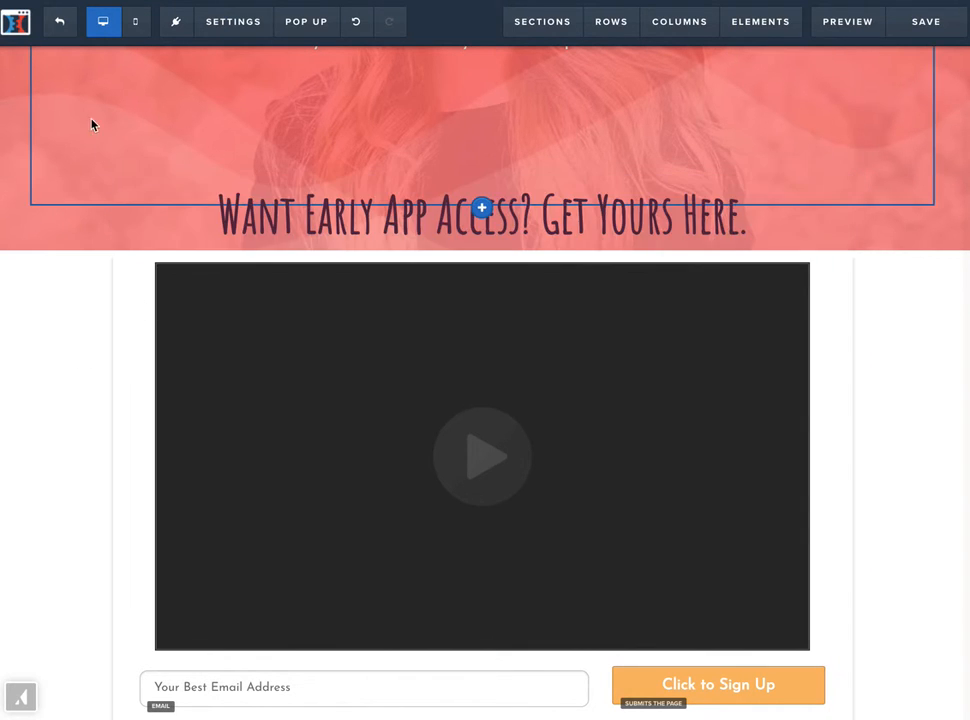
pyautogui.click(929, 23)
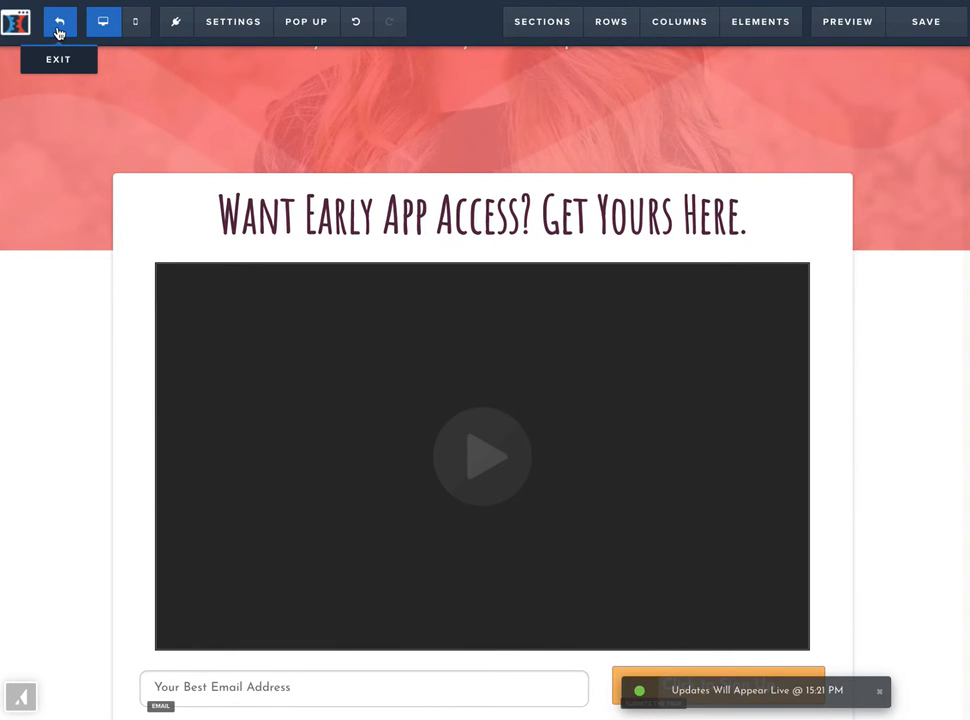
pyautogui.click(59, 32)
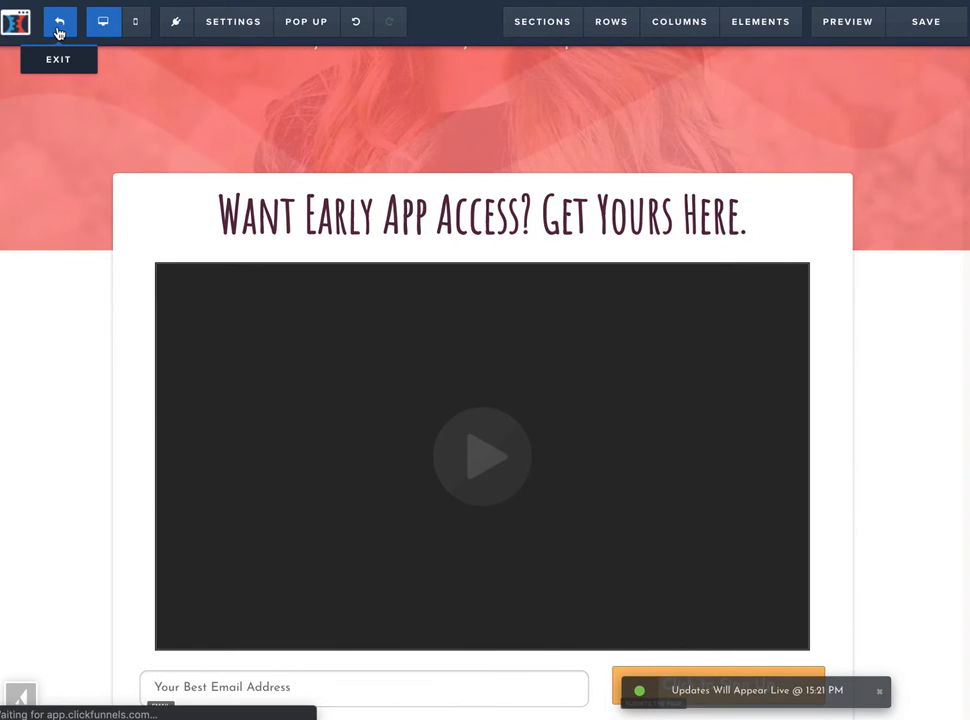